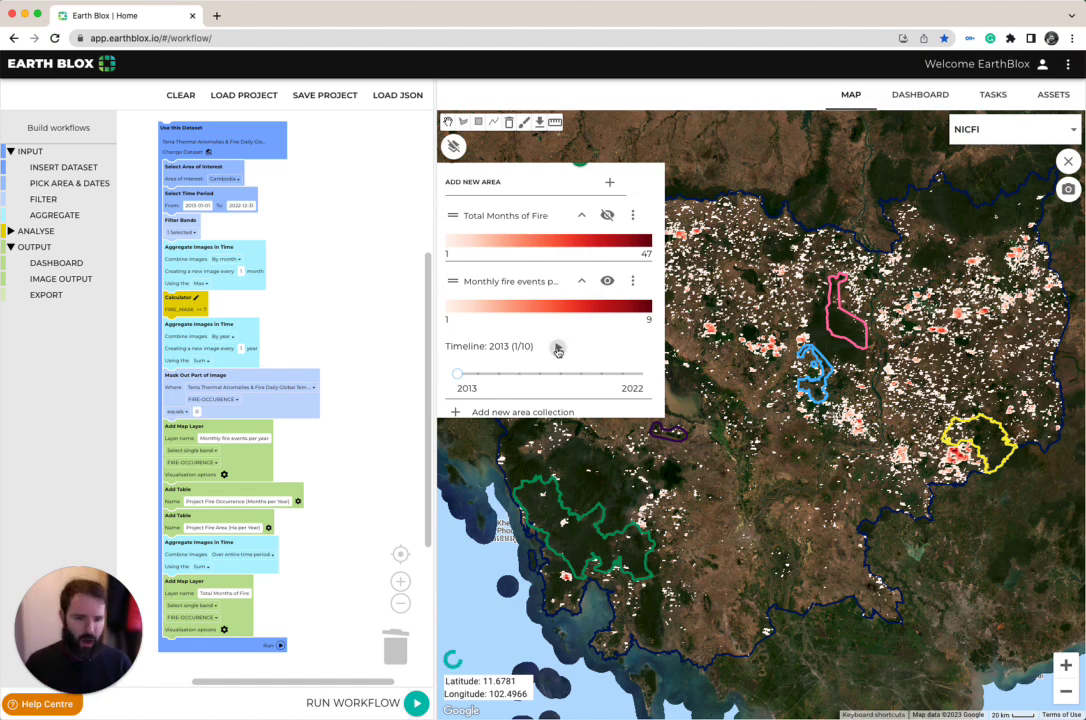
Play the yearly timeline of the monthly fire events layer from 2013 to 2022 with the layer list hidden, and show the list again
left_click(558, 348)
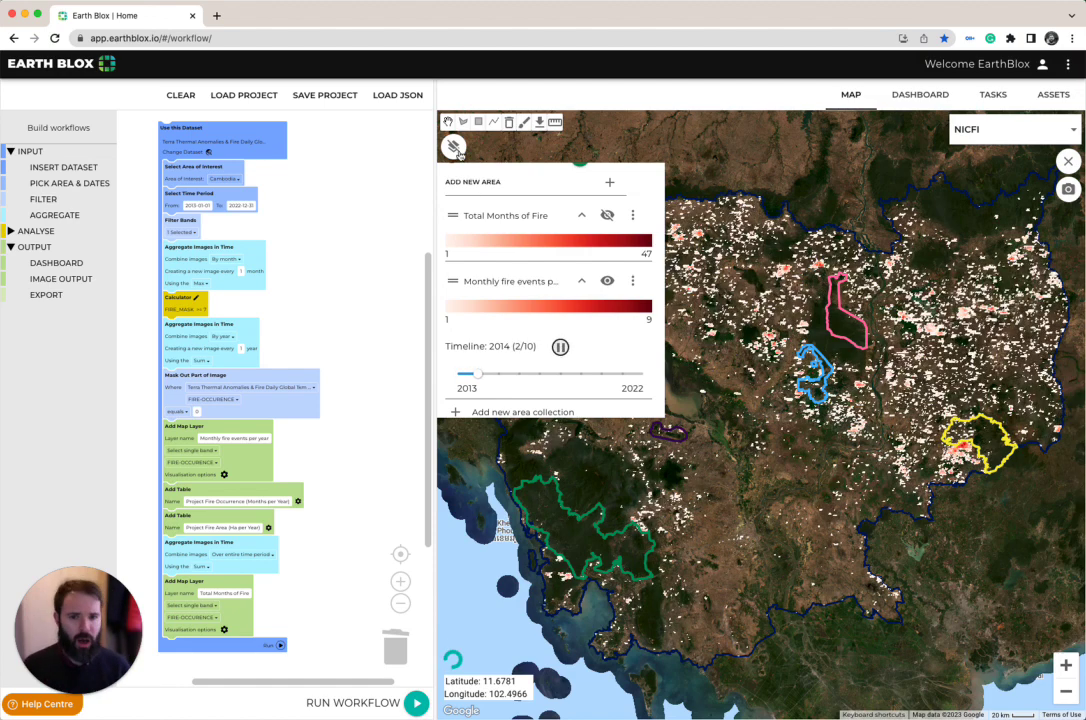
left_click(453, 148)
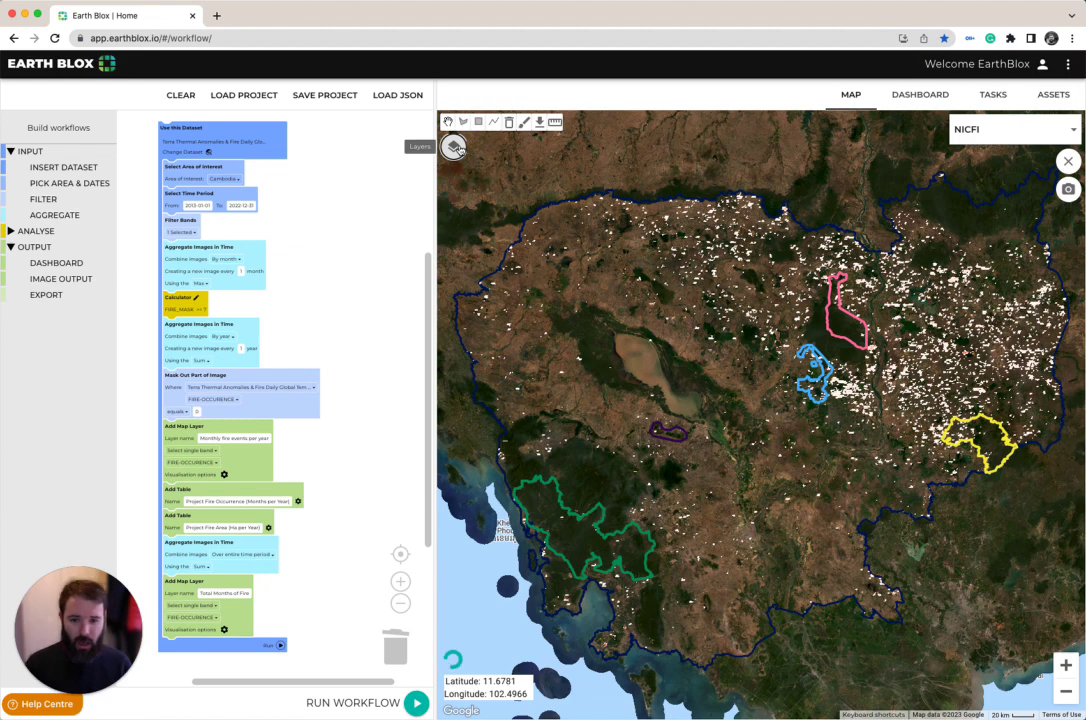
left_click(455, 147)
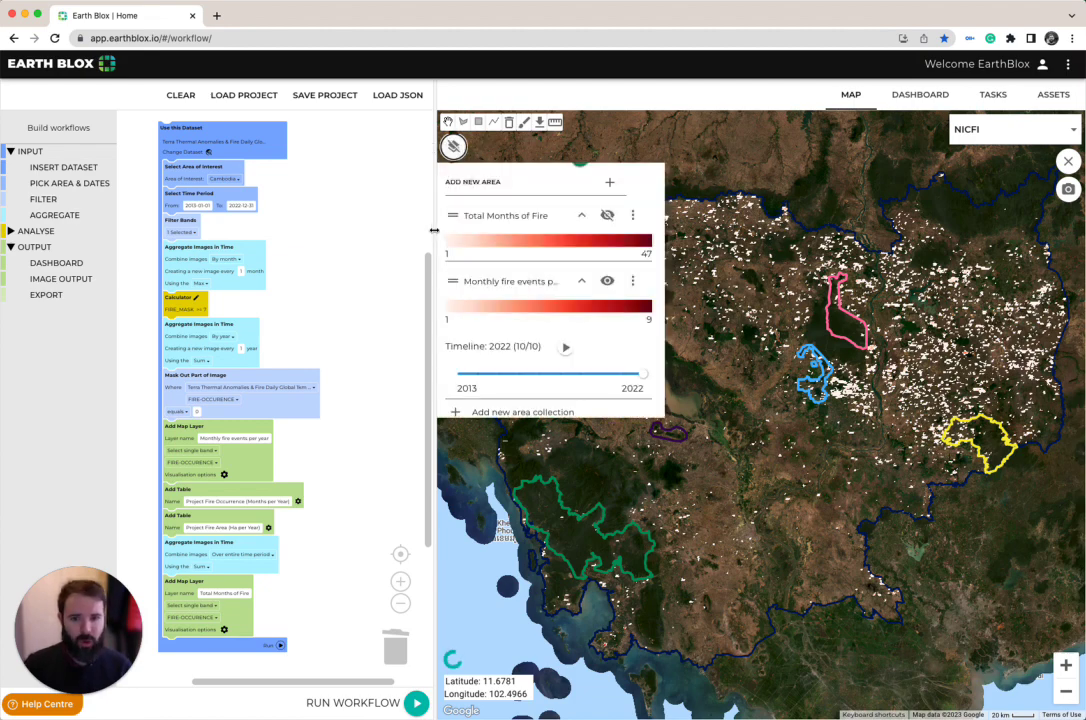
Widen the map view, bring the Total Months of Fire layer to full opacity and hide the monthly fire events layer
left_click_drag(434, 230, 338, 230)
mouse_move(511, 222)
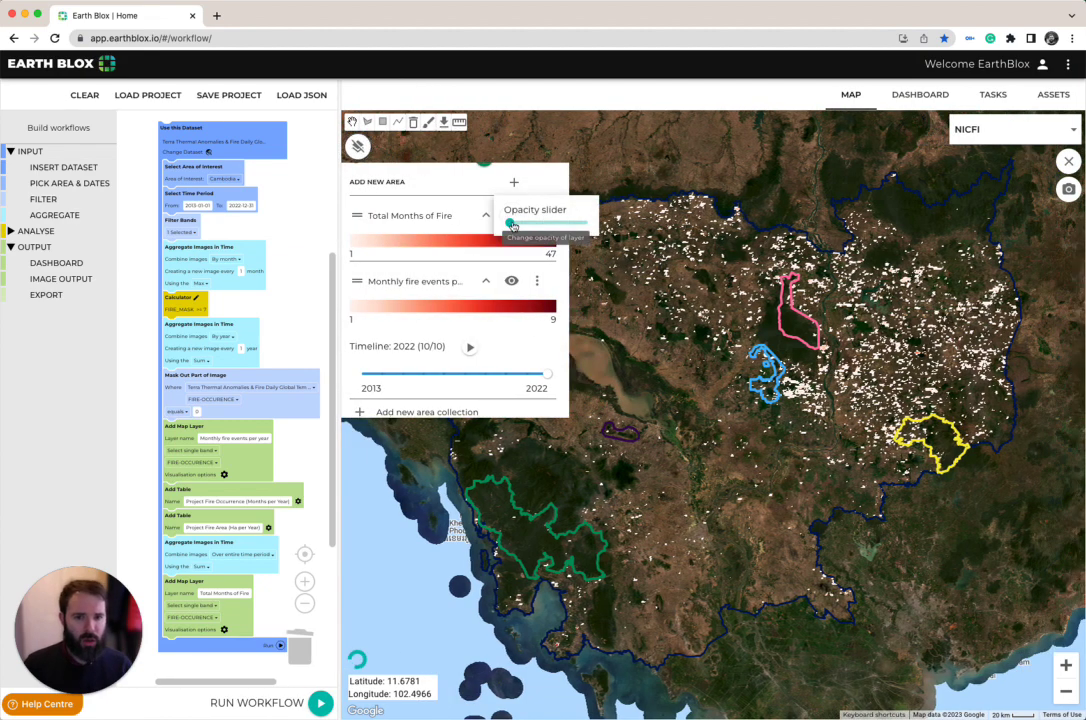
left_click_drag(511, 222, 583, 222)
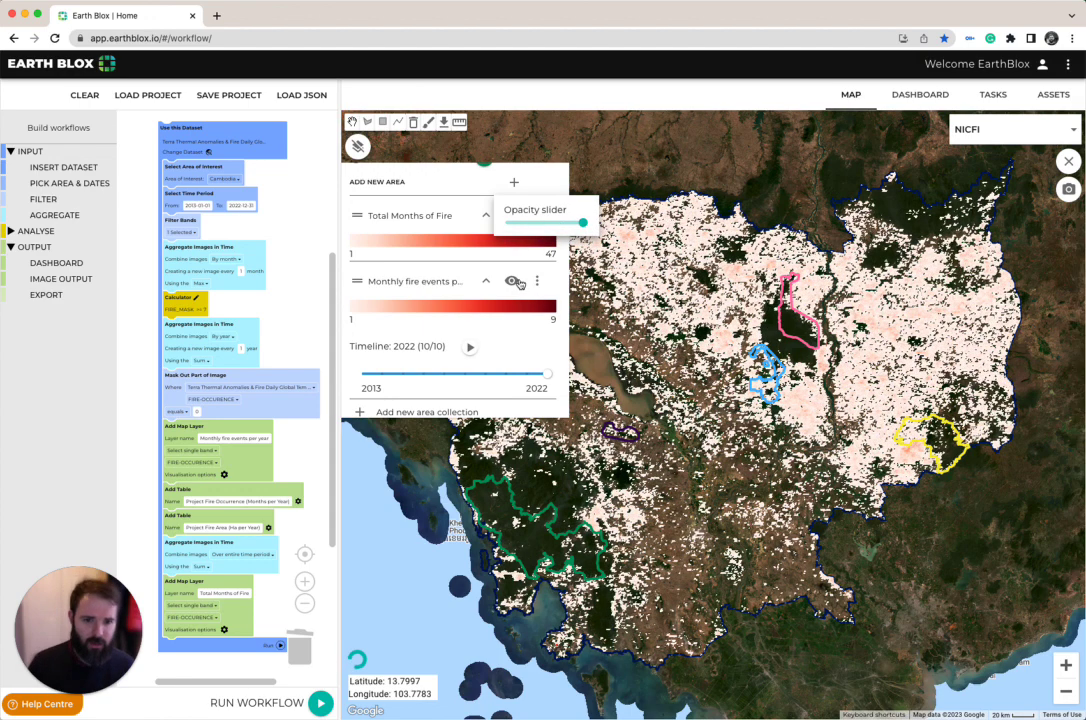
mouse_move(511, 281)
left_click_drag(522, 291, 476, 291)
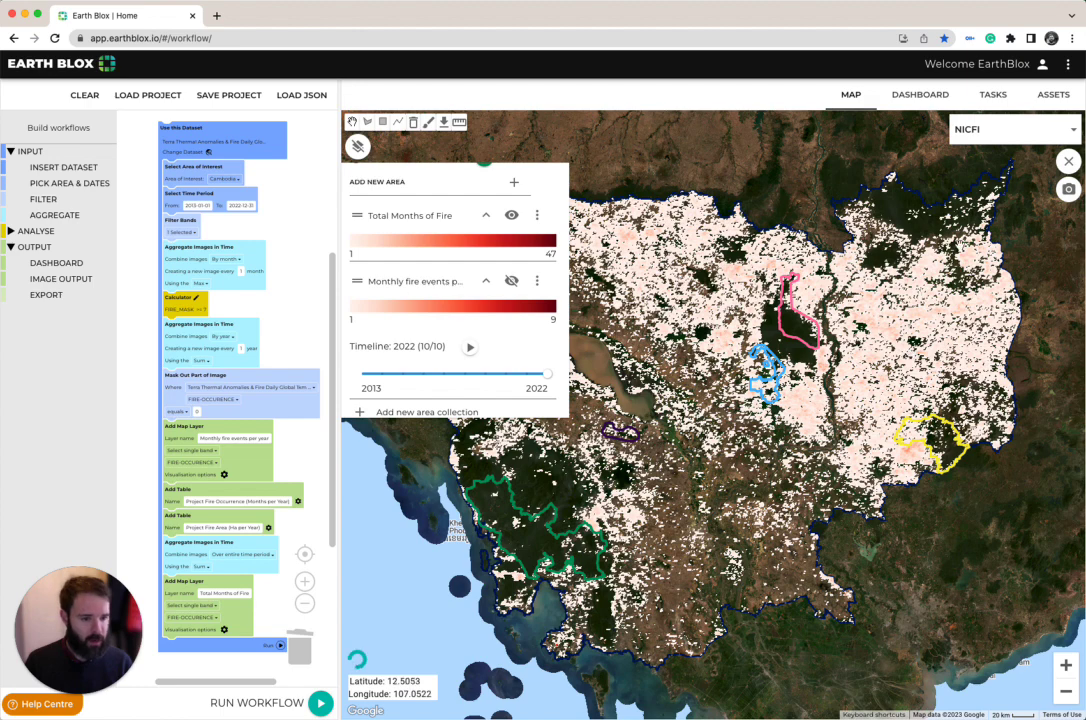
In the dashboard's Project Fire Area line chart, isolate Seima by hiding the other series, and bring back Proposed Project for comparison
left_click(926, 97)
scroll(928, 190, "down", 5)
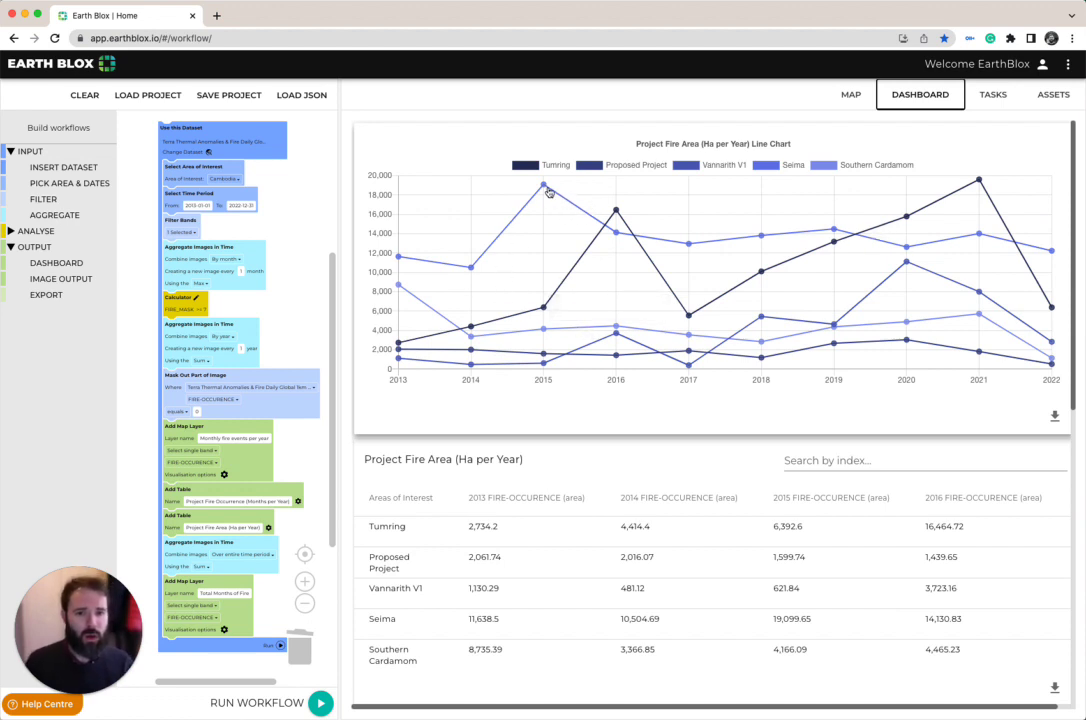
left_click(845, 166)
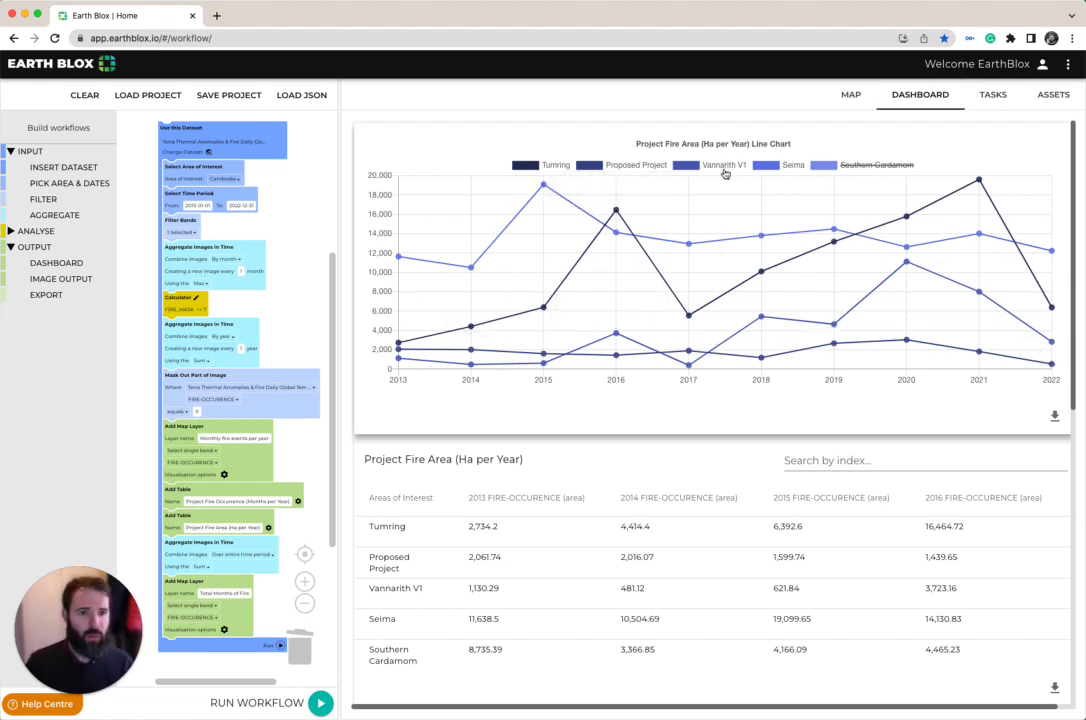
left_click(724, 166)
left_click(636, 165)
left_click(555, 165)
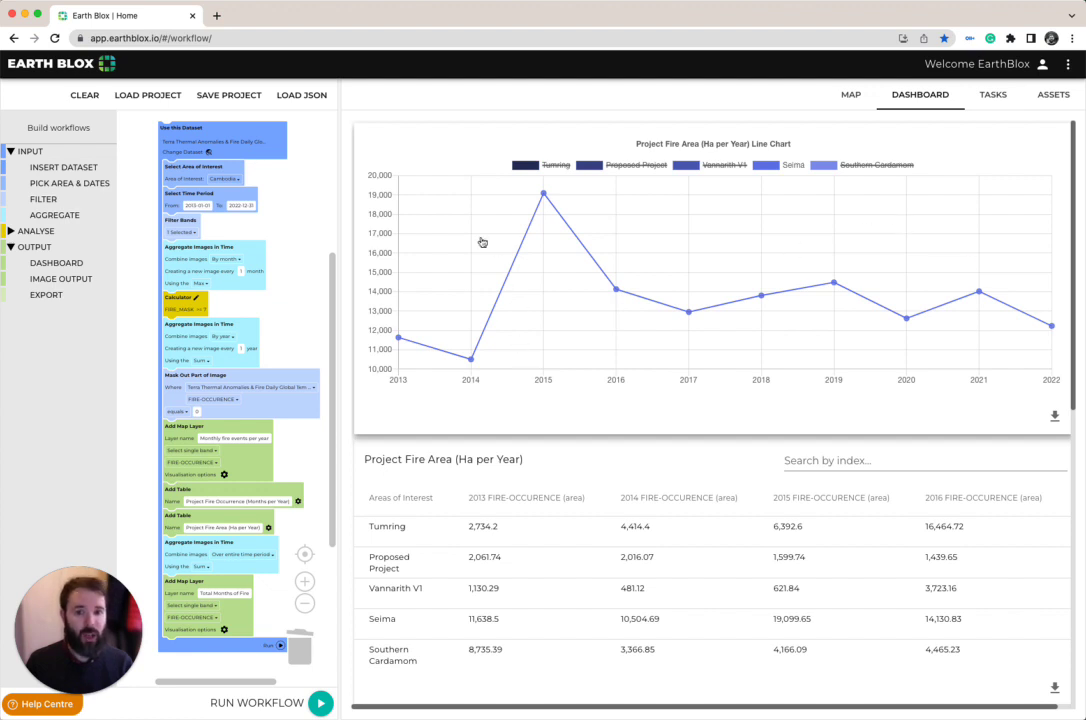
left_click(631, 166)
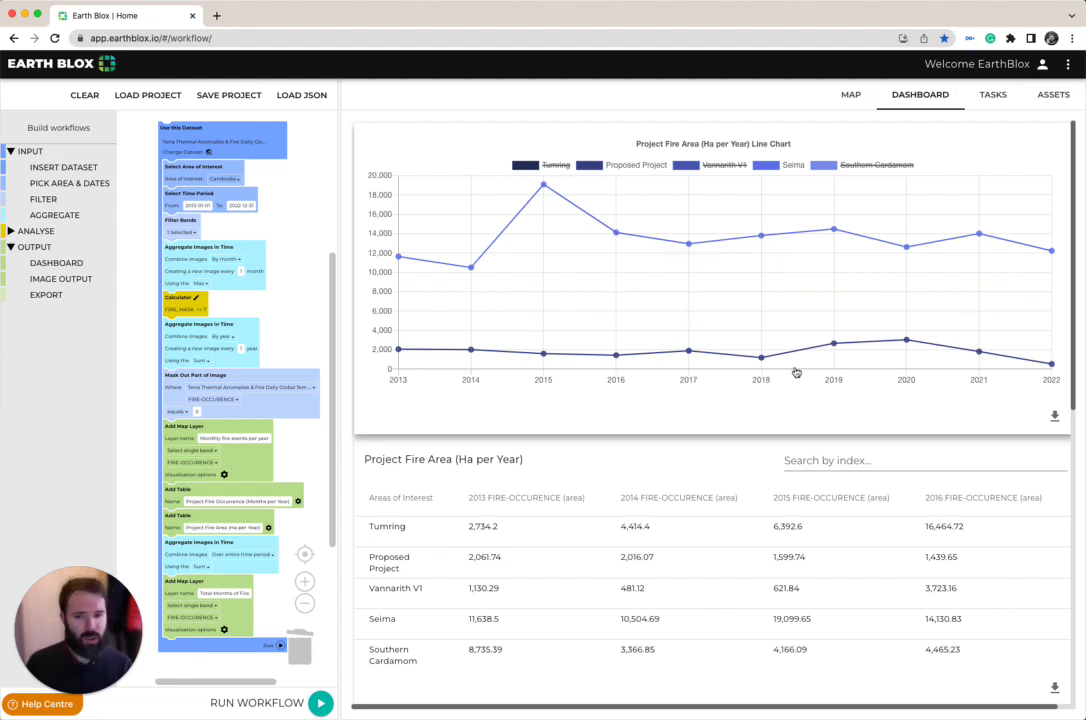
mouse_move(761, 360)
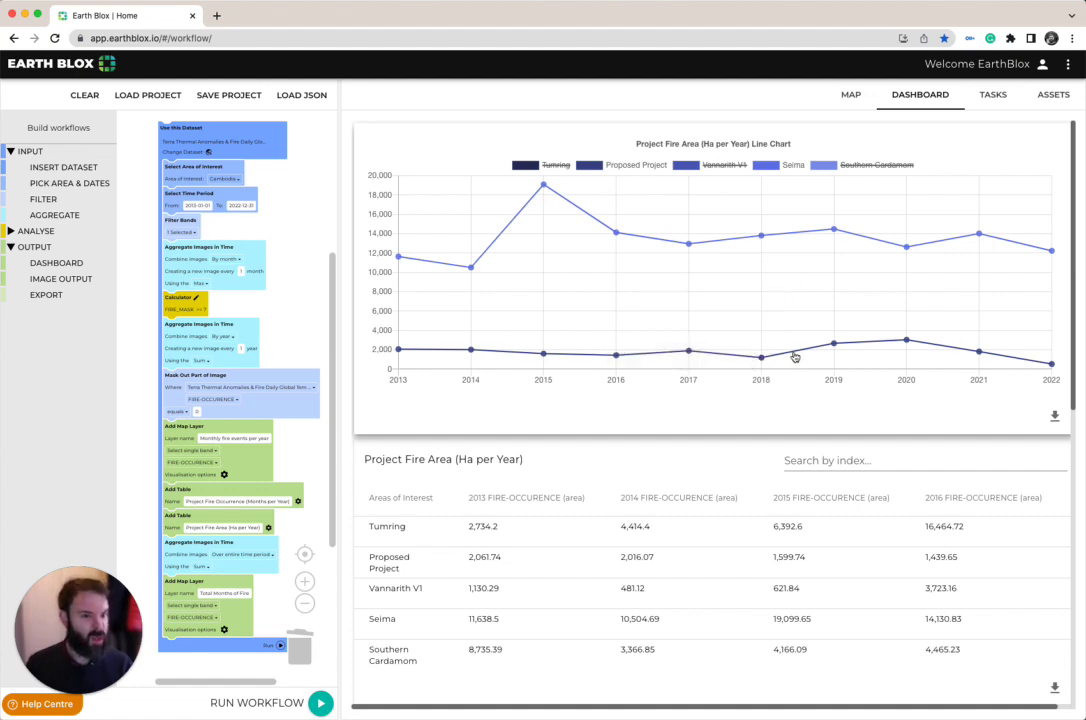
In the Project Fire Occurrence line chart, isolate Tumring, inspect its 2015 value, and bring back Proposed Project for comparison
scroll(845, 354, "down", 5)
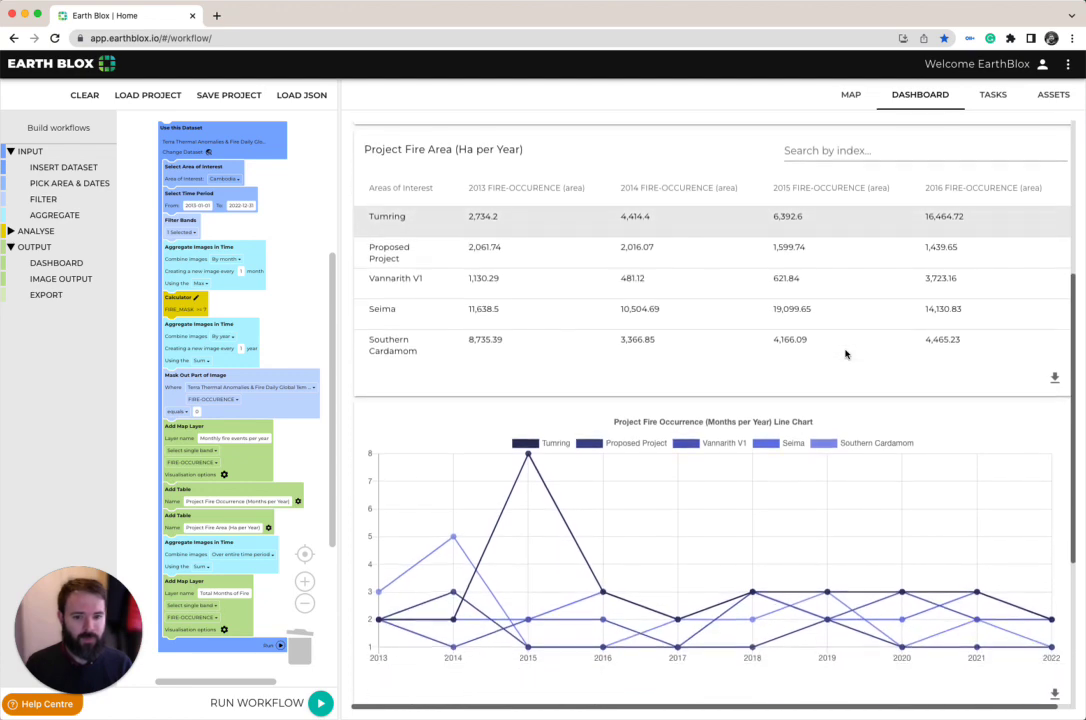
scroll(845, 354, "down", 4)
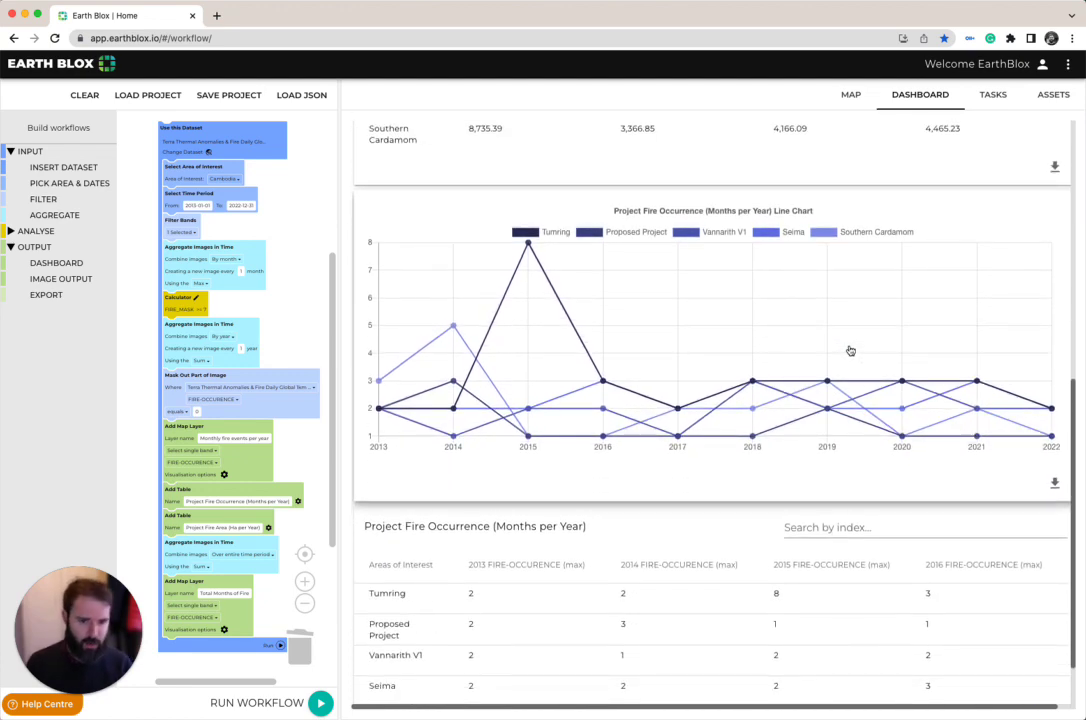
left_click(659, 233)
left_click(725, 233)
left_click(765, 234)
left_click(862, 235)
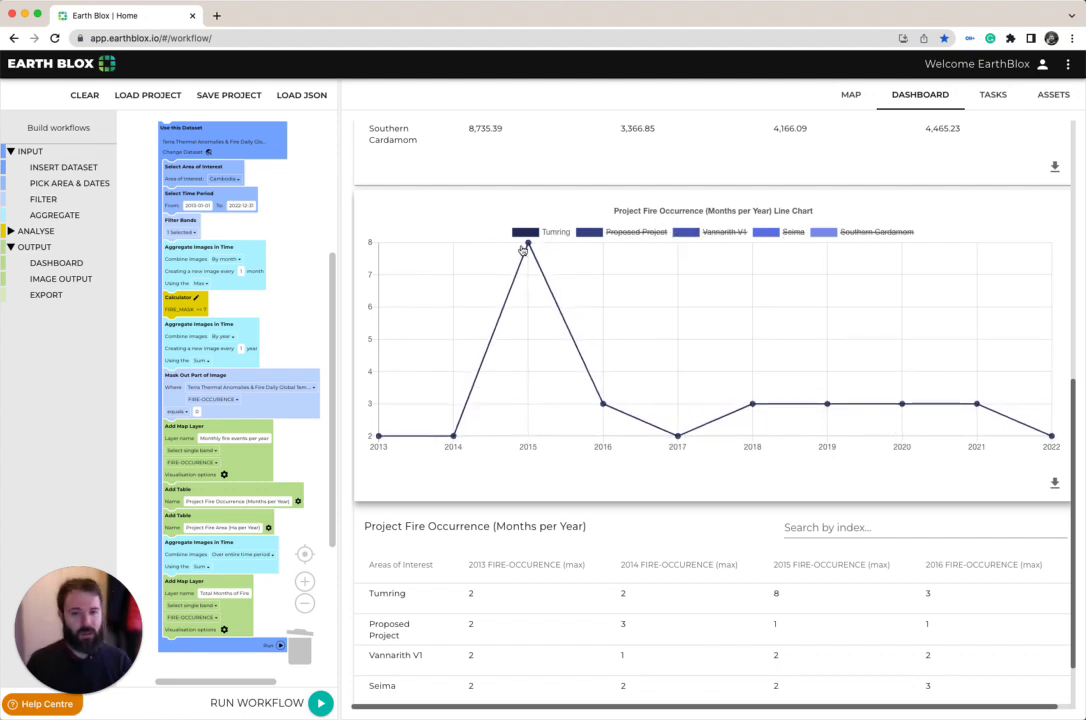
mouse_move(529, 245)
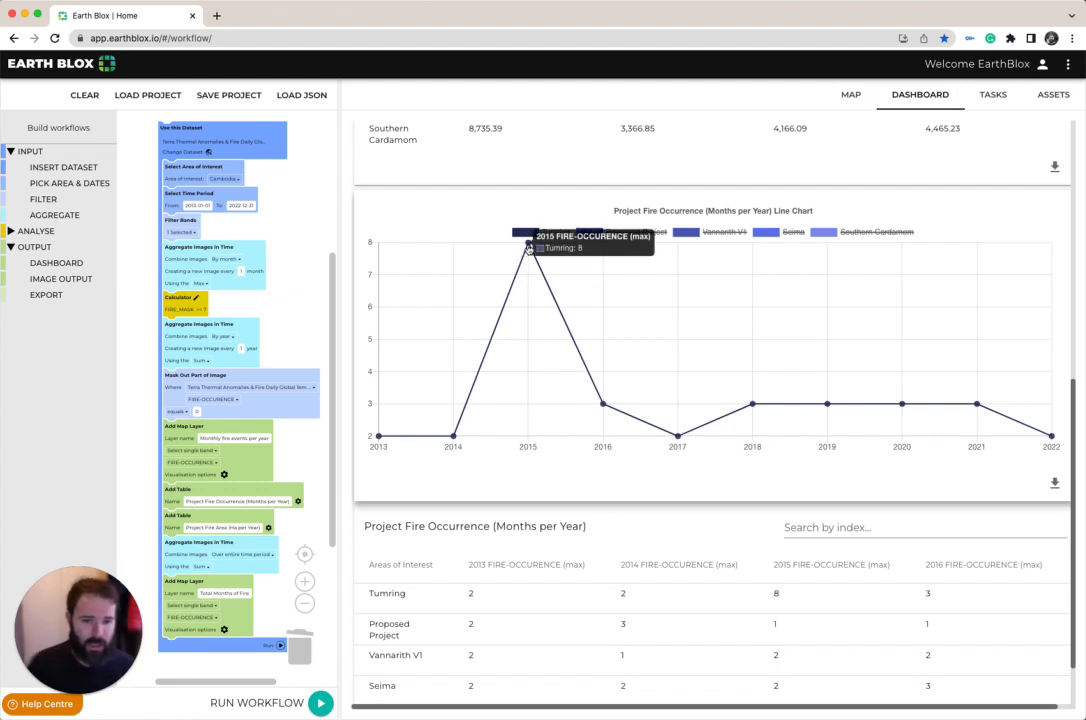
left_click(643, 236)
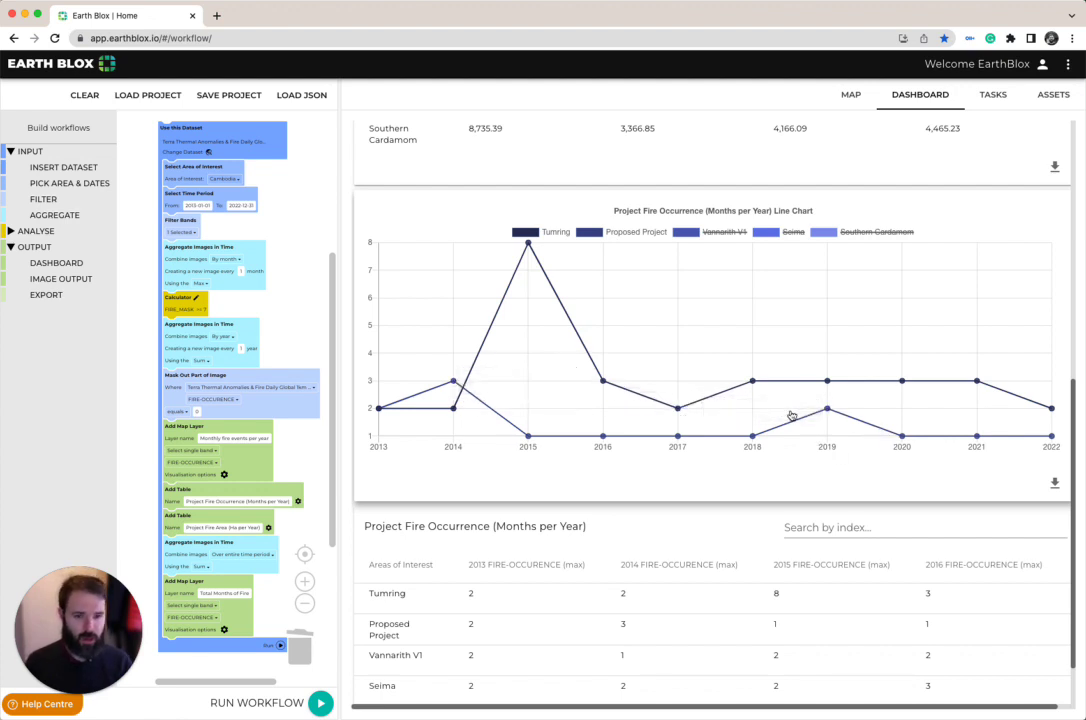
View the download formats offered for the Project Fire Occurrence line chart without downloading anything
scroll(791, 415, "down", 2)
scroll(790, 417, "up", 2)
scroll(1013, 482, "up", 3)
scroll(1053, 577, "down", 2)
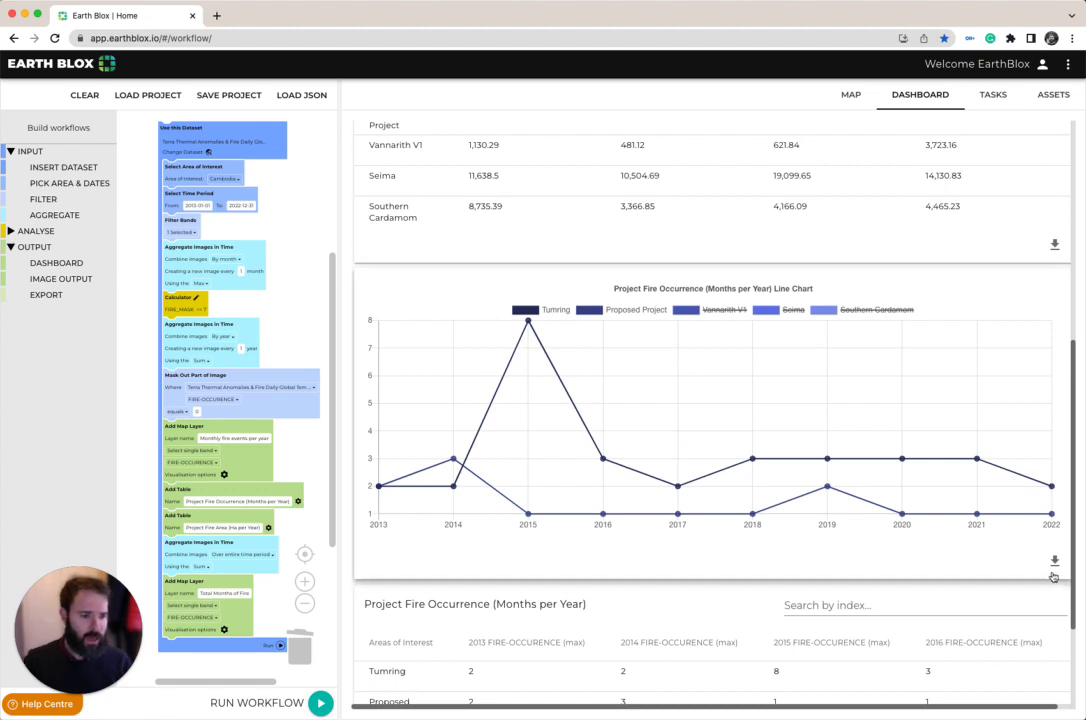
left_click(1053, 563)
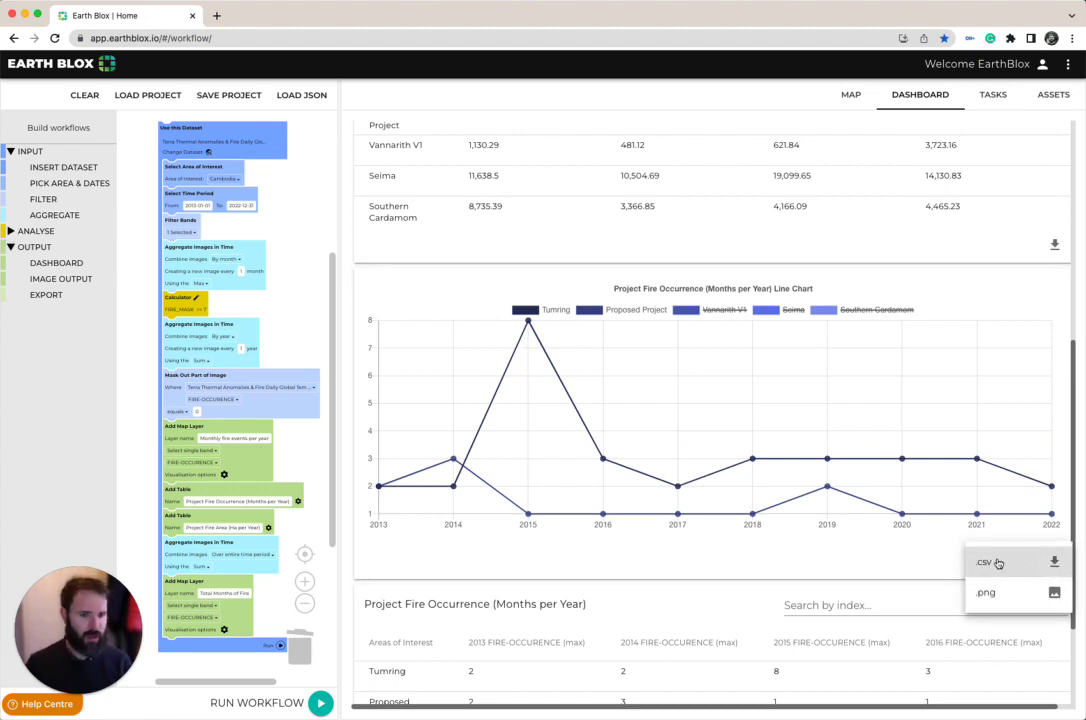
left_click(918, 575)
Return to the map with a wider workflow area, and clear both the map view and the workflow
left_click(851, 95)
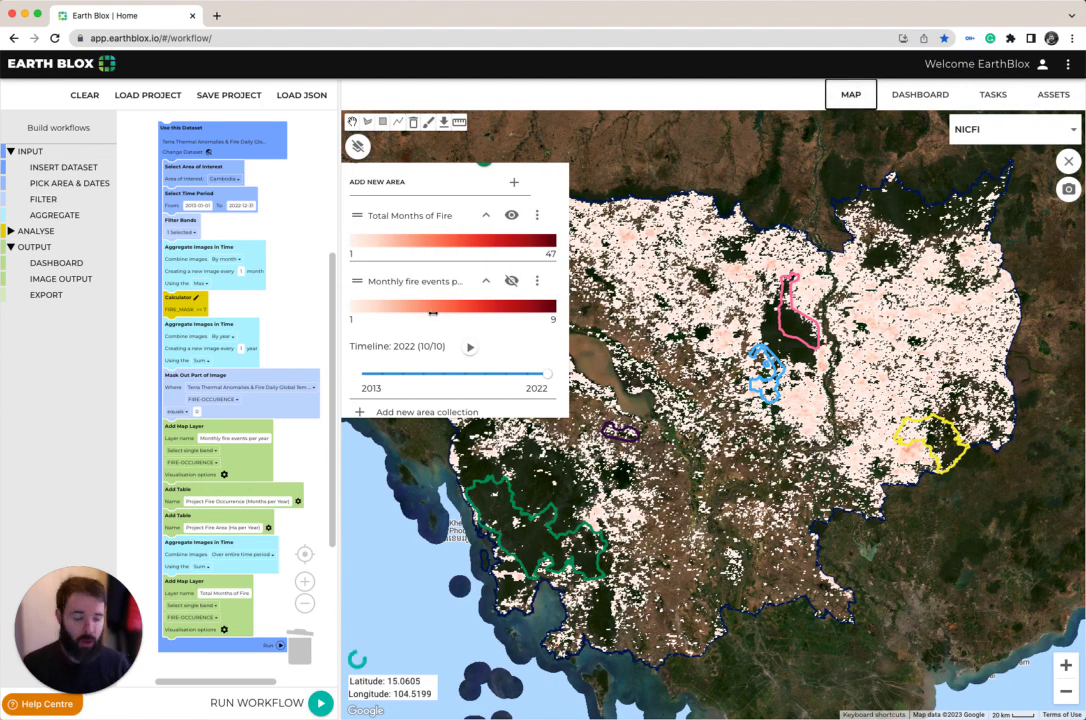
left_click_drag(338, 301, 438, 316)
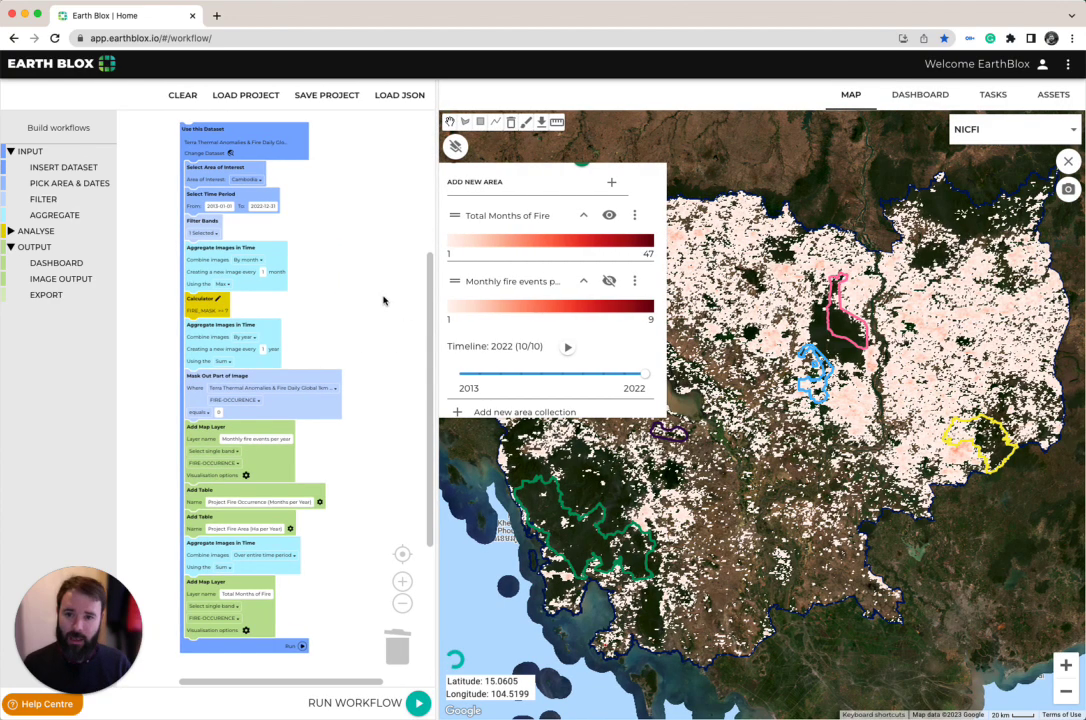
left_click(1068, 161)
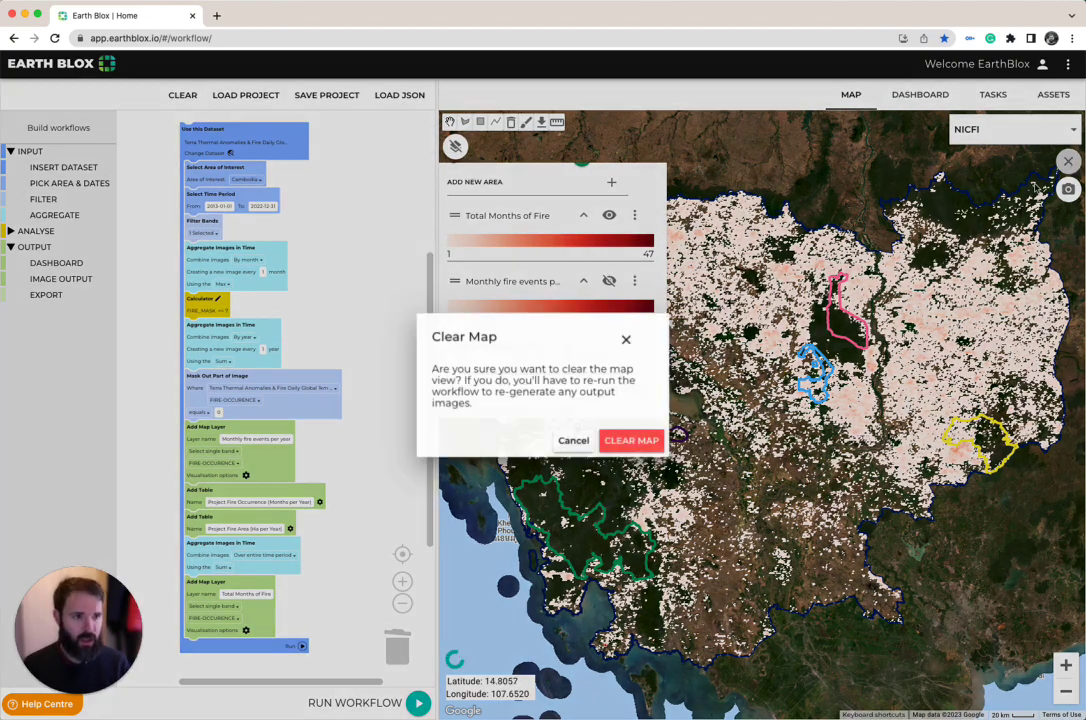
left_click(644, 442)
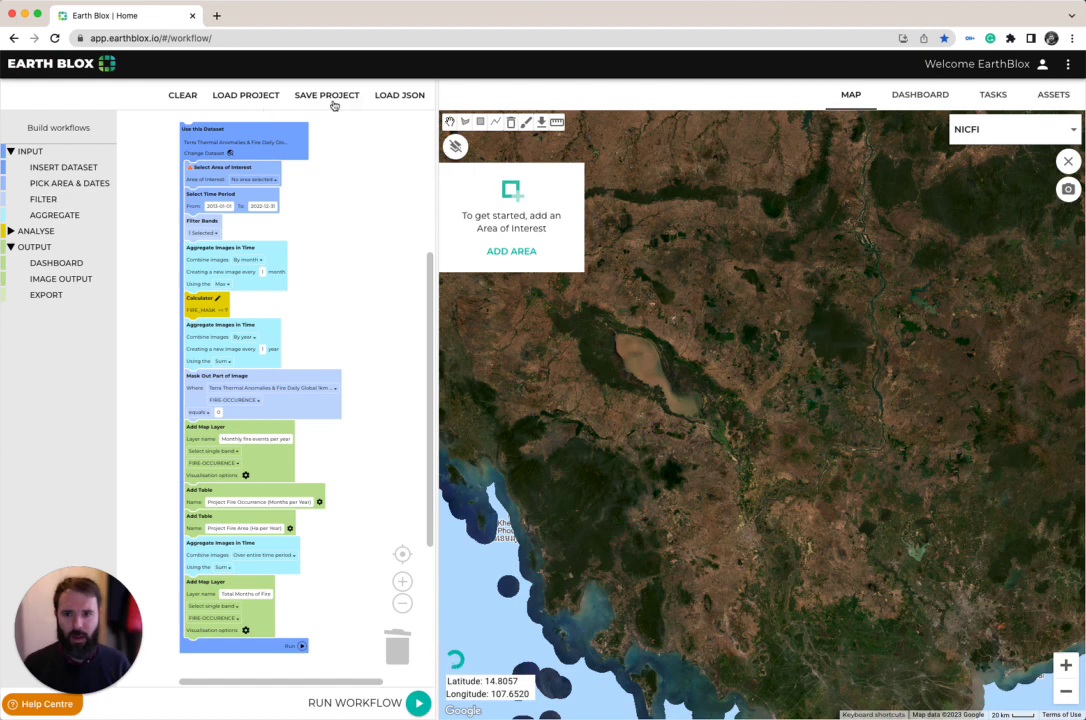
left_click(184, 95)
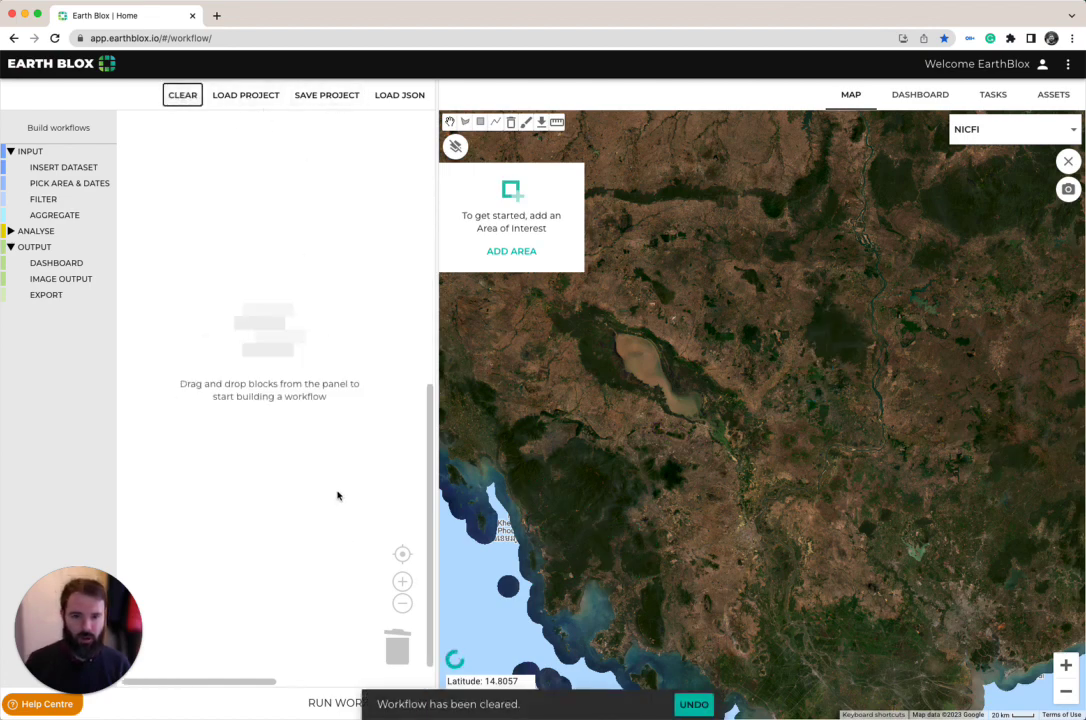
Upload the polygon file Brazil_AOI.geojson as a new area of interest and add it to the map
left_click(505, 254)
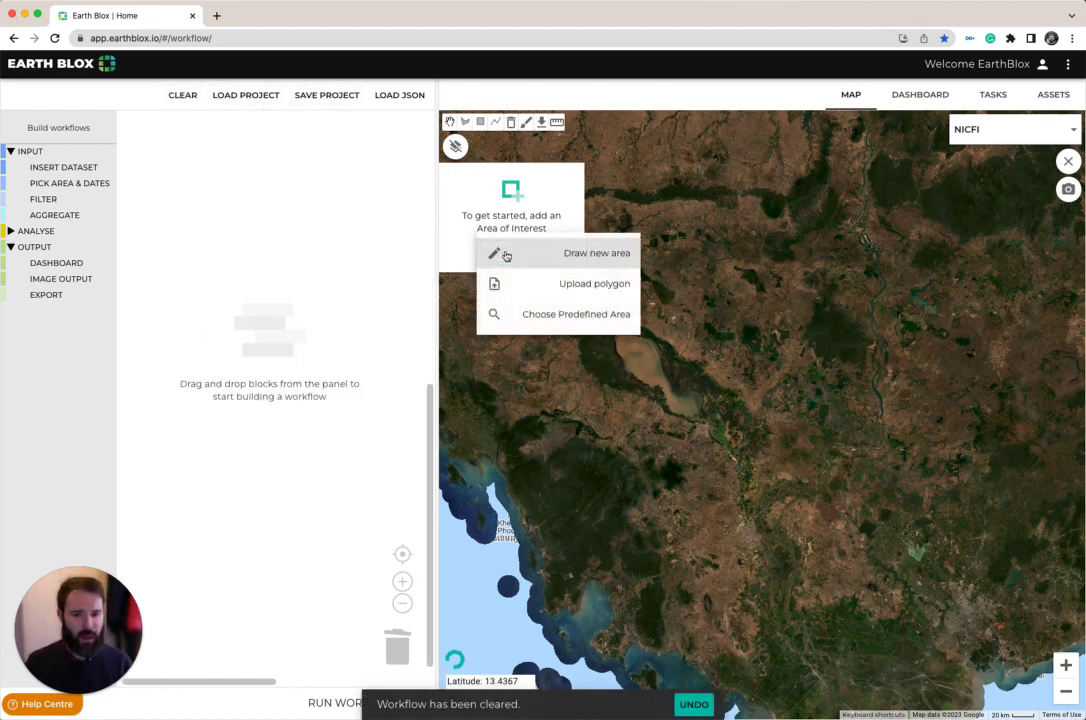
left_click(543, 285)
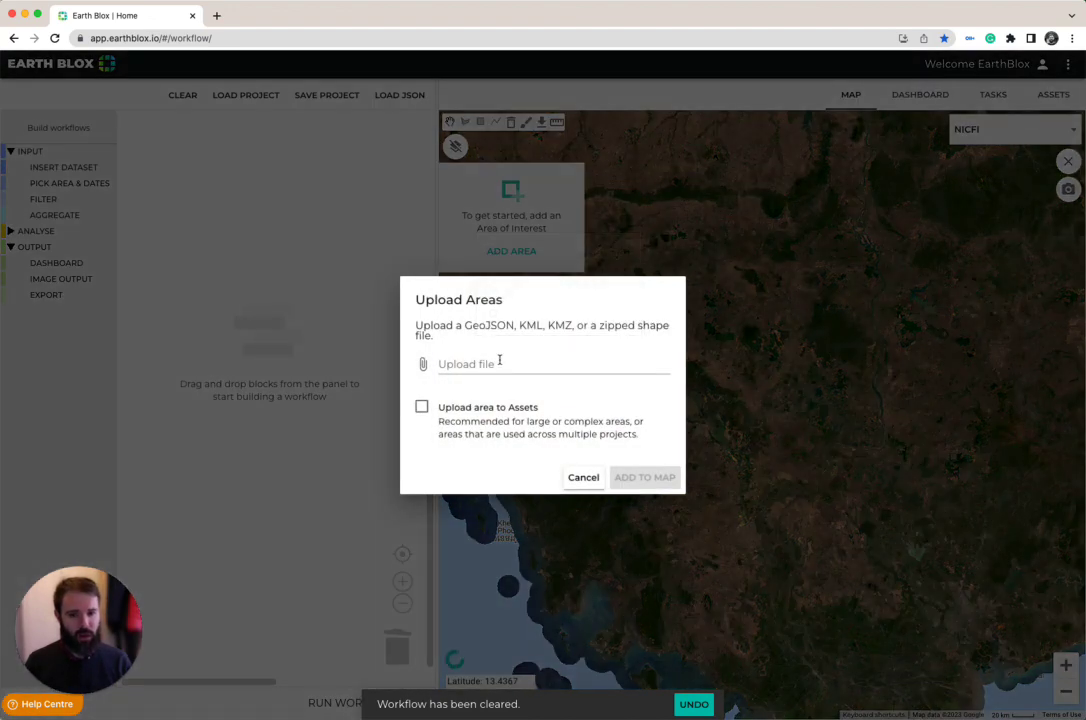
left_click(492, 365)
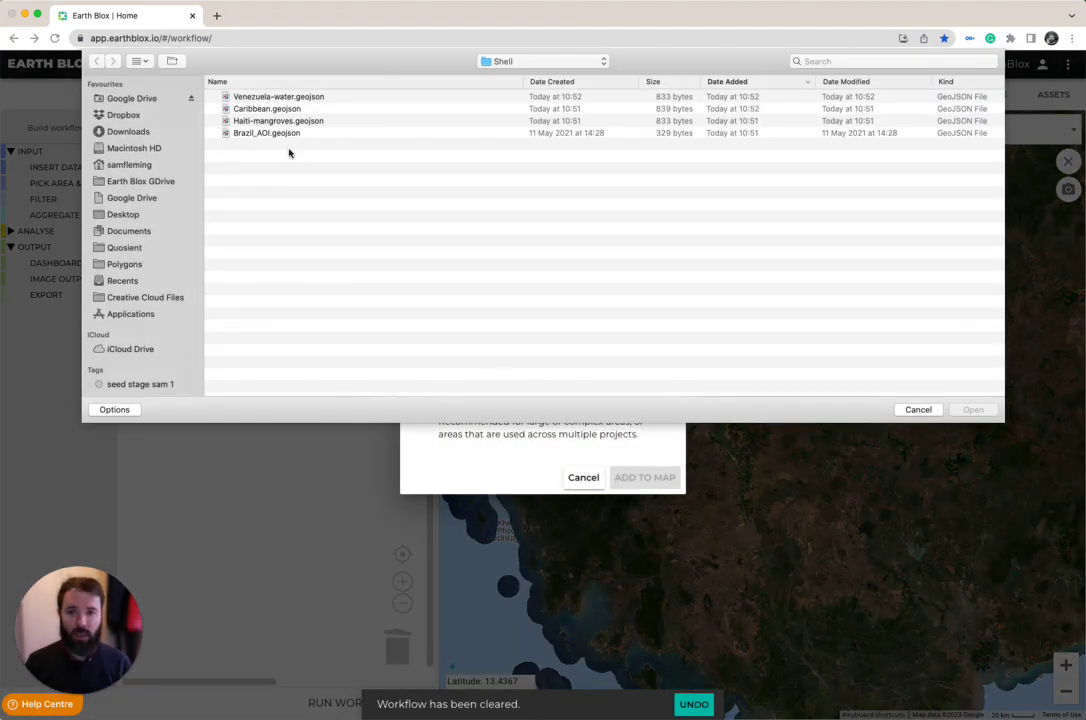
double_click(287, 136)
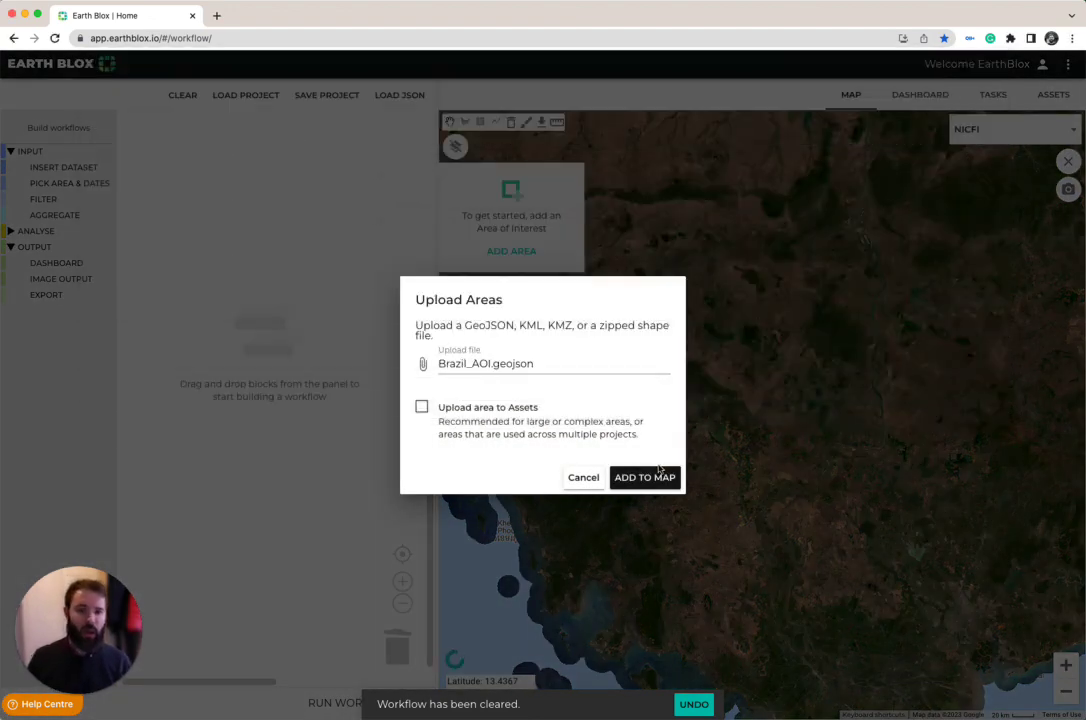
left_click(648, 478)
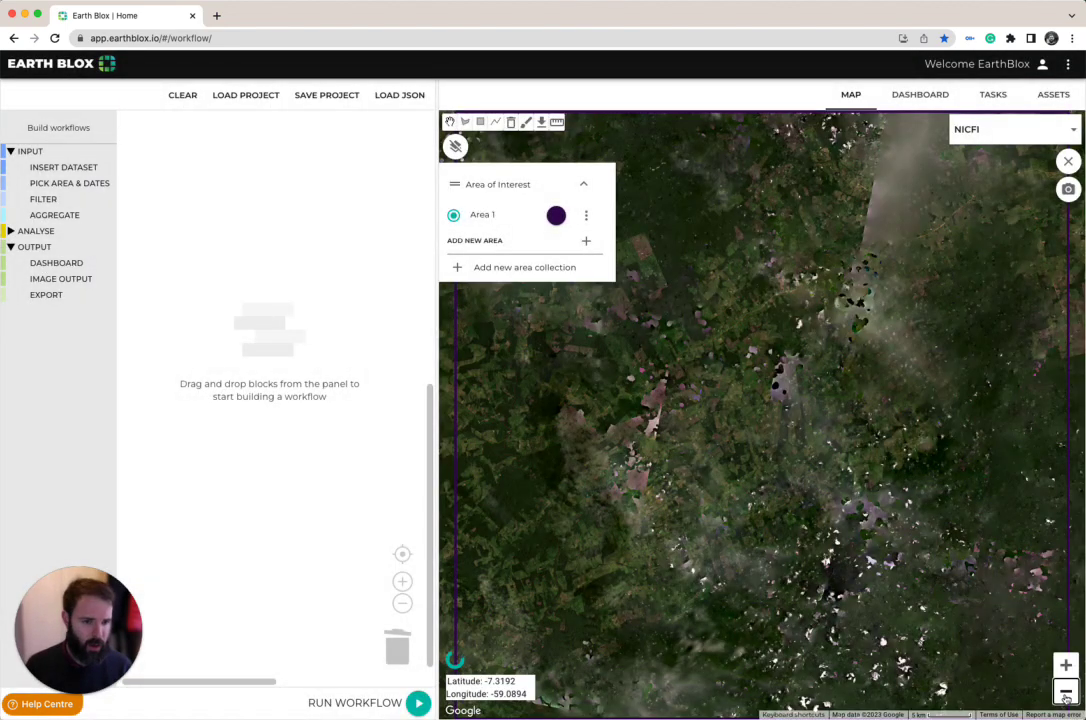
left_click(1066, 693)
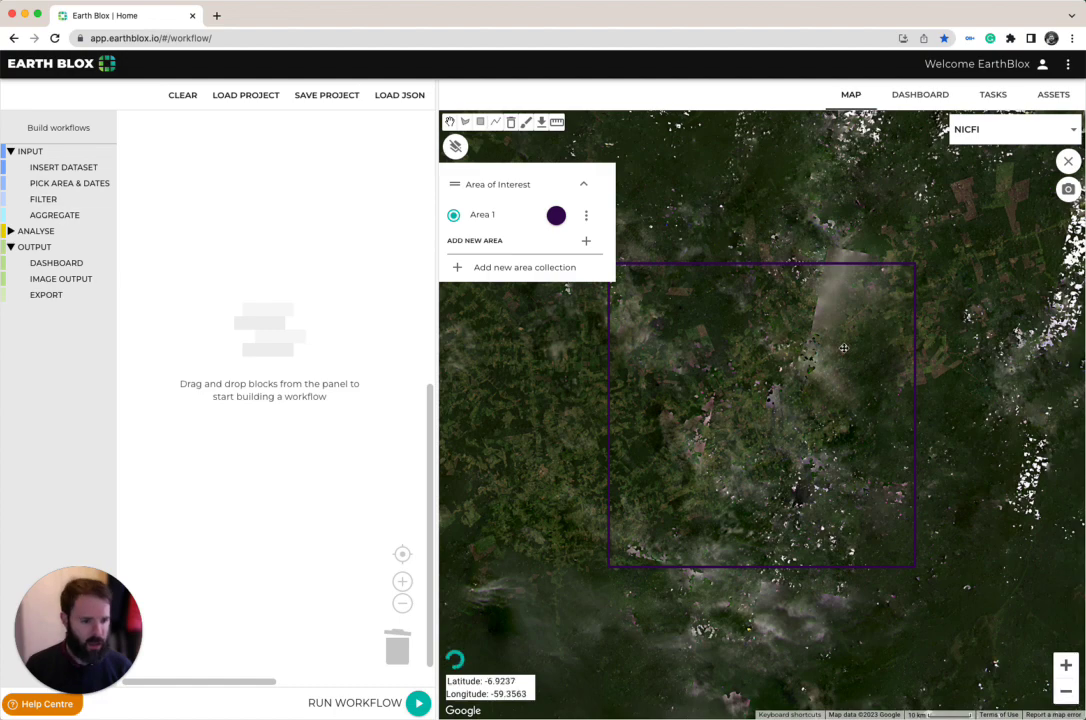
left_click_drag(872, 337, 919, 340)
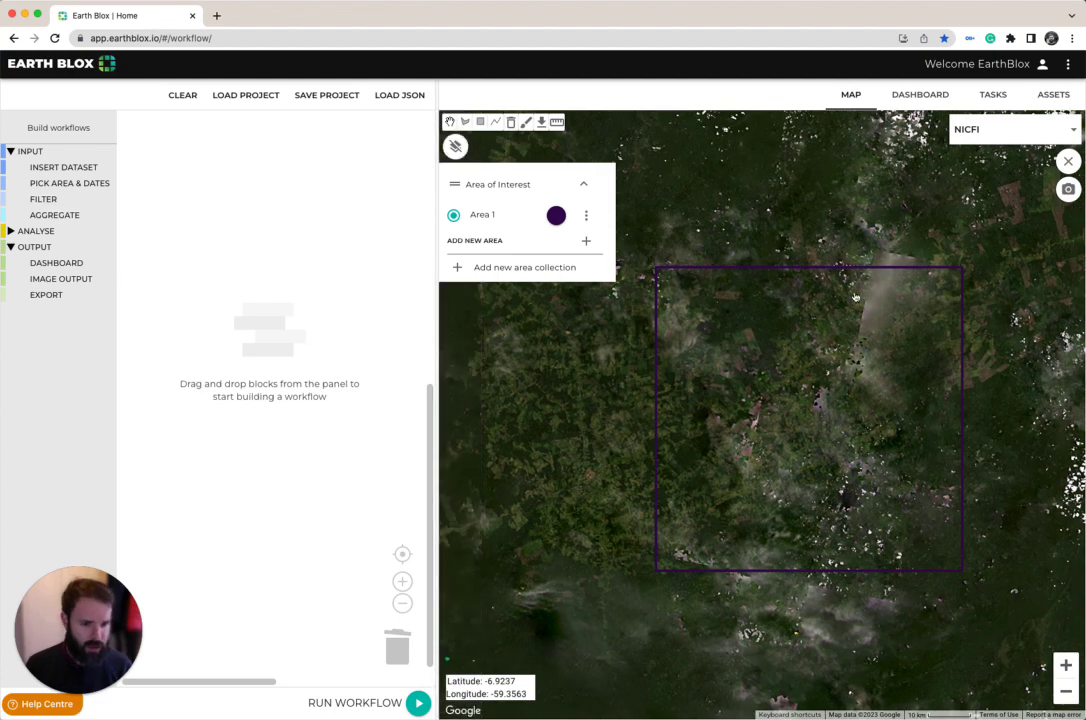
Load the template project "NbS: Analyse fire risk monthly" from the "fire" search in Template Projects
left_click(241, 96)
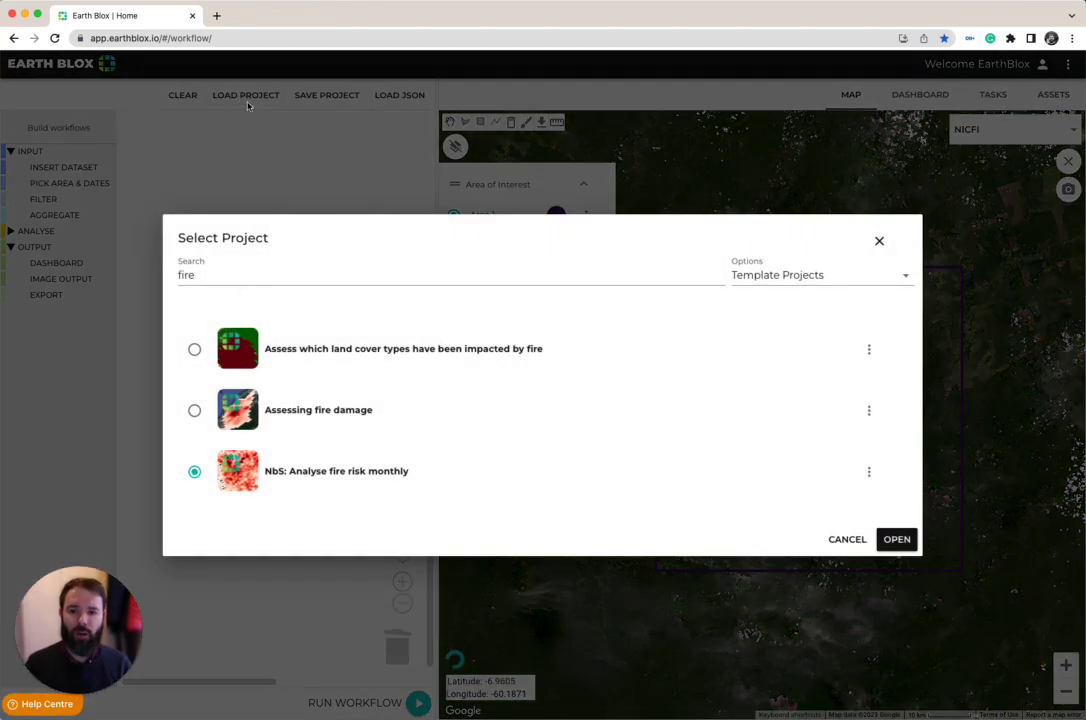
left_click(235, 274)
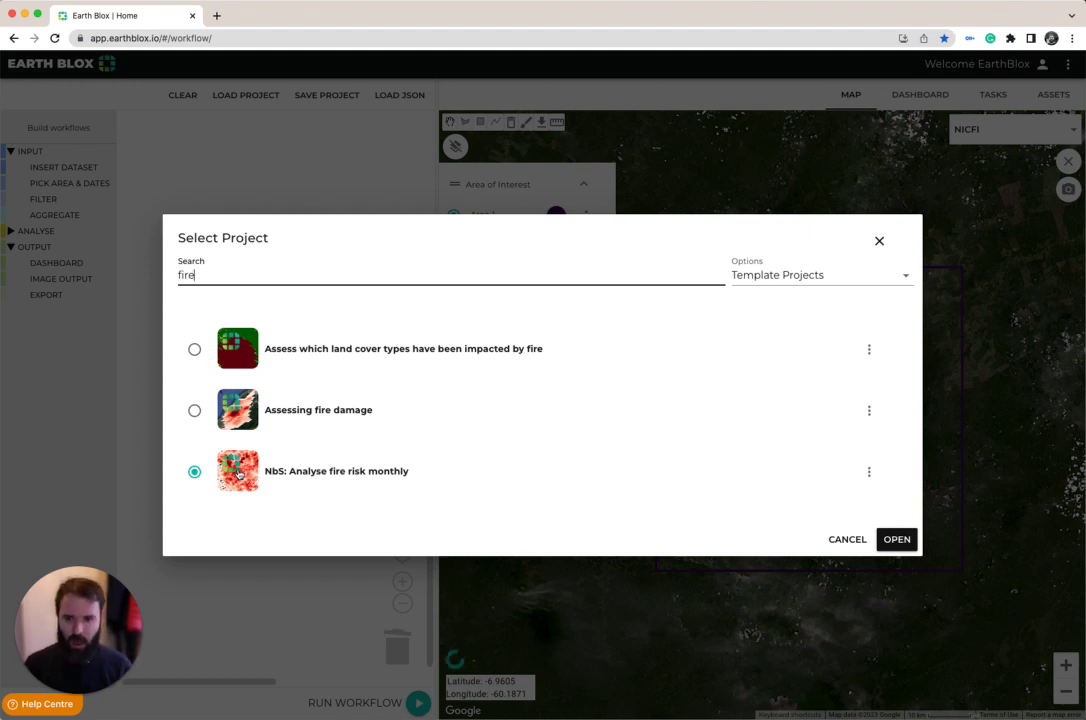
left_click(896, 541)
left_click(610, 446)
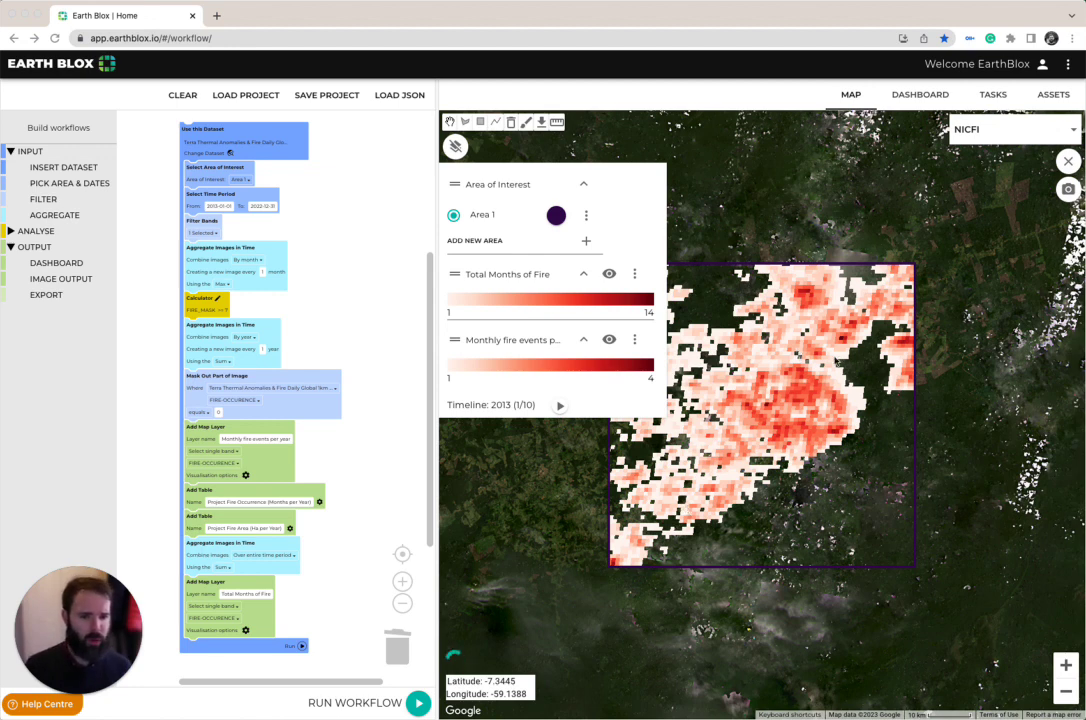
Review the fire area and fire occurrence charts and tables for the Brazil area on the dashboard, and return to the map
left_click(918, 97)
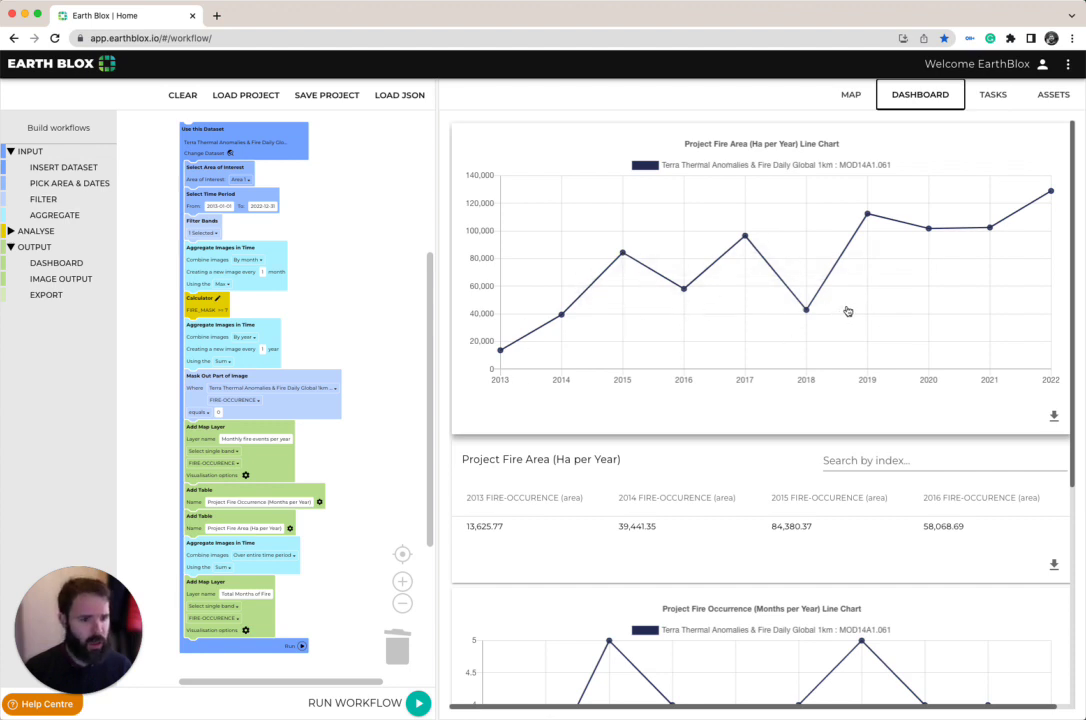
scroll(992, 301, "down", 2)
scroll(992, 301, "down", 5)
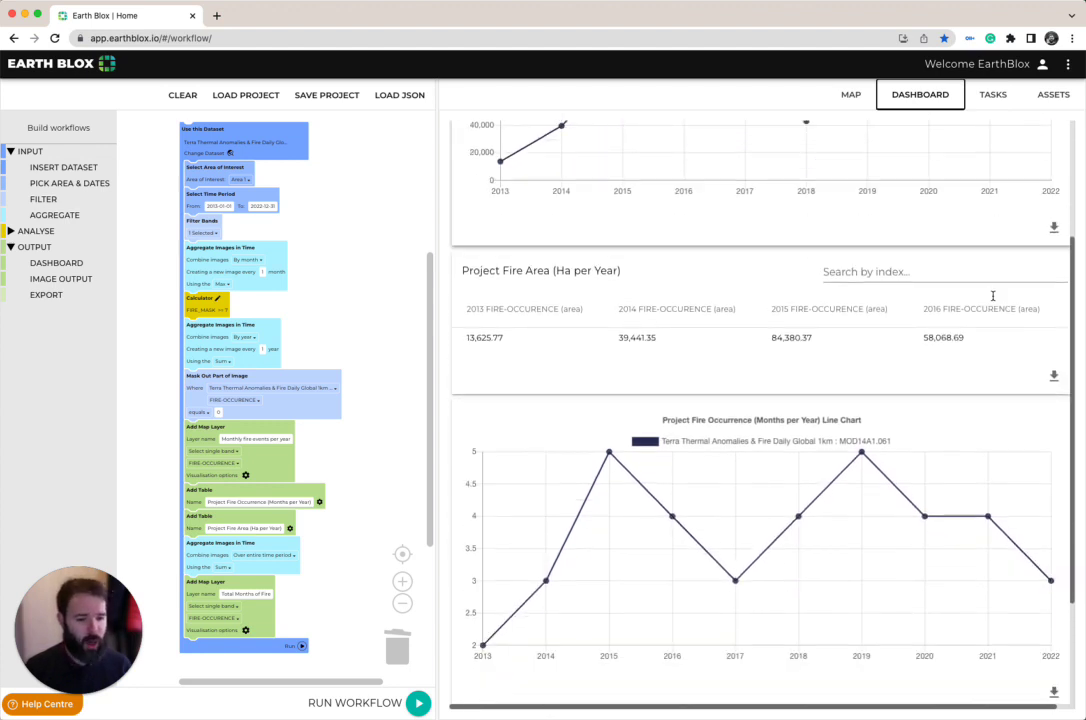
scroll(863, 364, "up", 1)
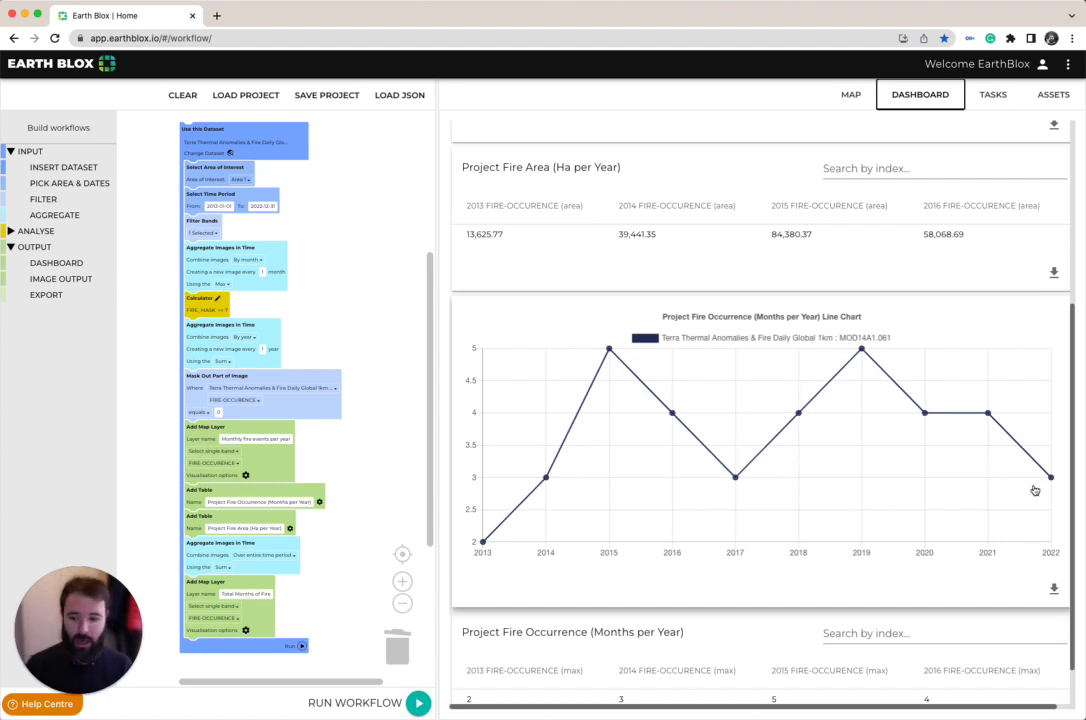
left_click(851, 95)
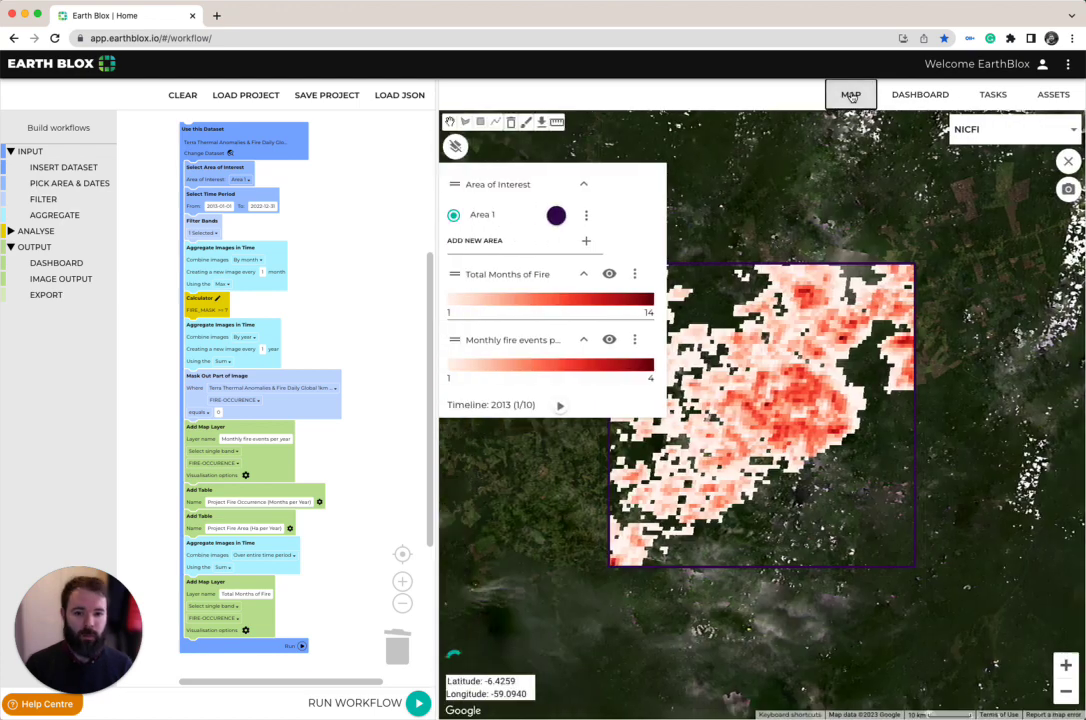